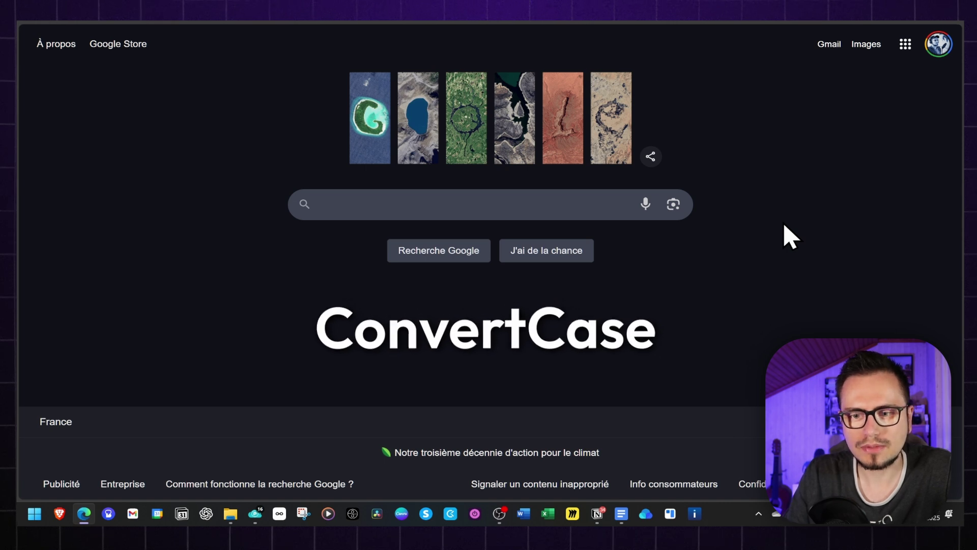
Step: Search Google for "convertcase"
left_click(559, 201)
type("convertcase")
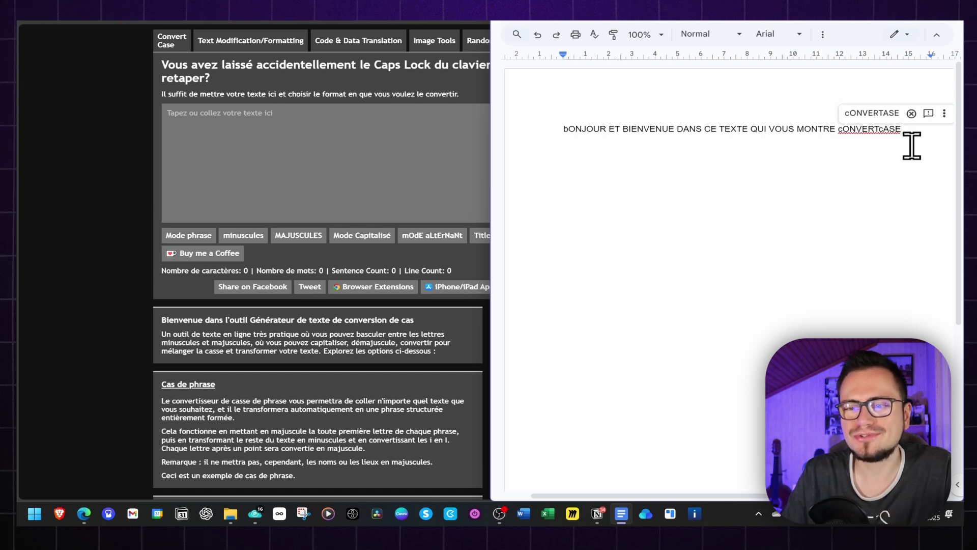
Step: Copy the accidentally capitalised sentence from the Google Docs document and paste it into Convert Case's text box
key("Return")
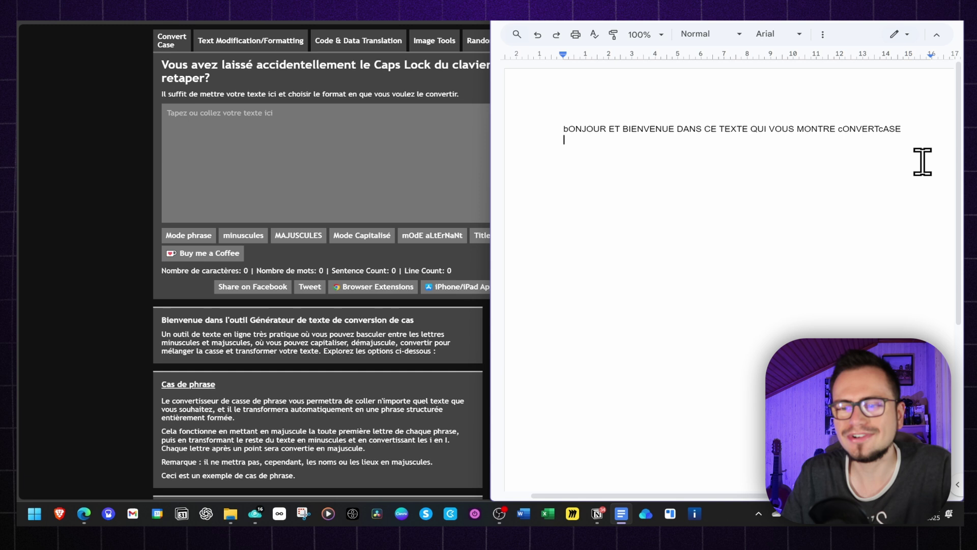
double_click(869, 129)
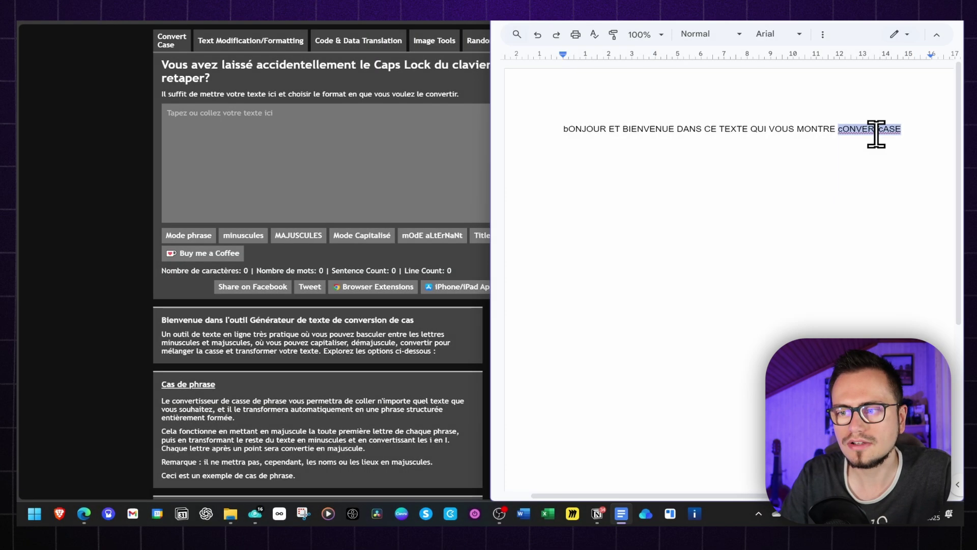
triple_click(876, 134)
key("ctrl+c")
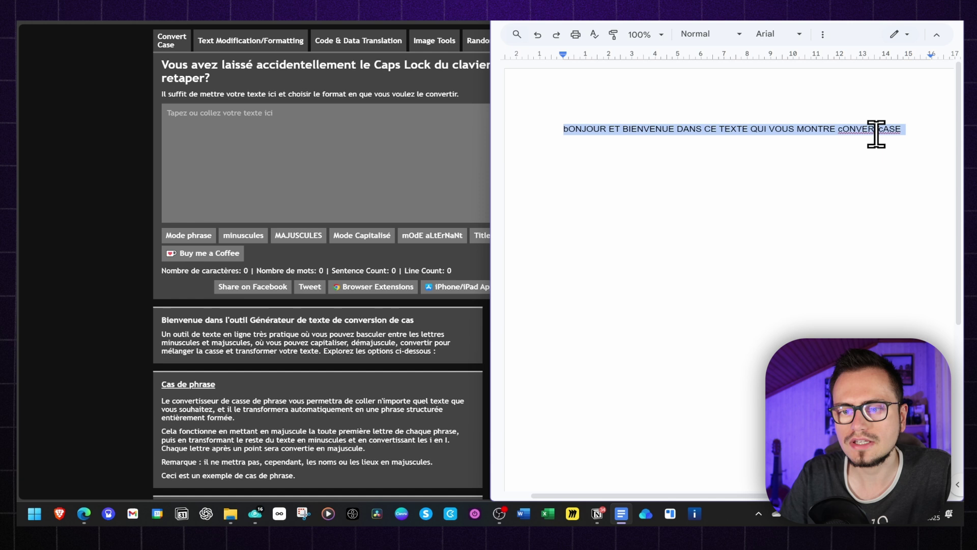
left_click(412, 151)
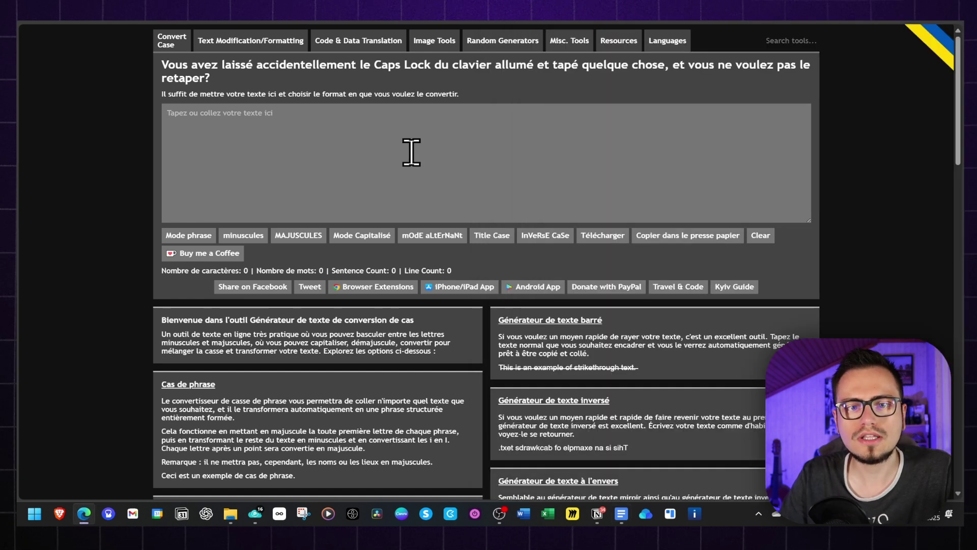
key("ctrl+v")
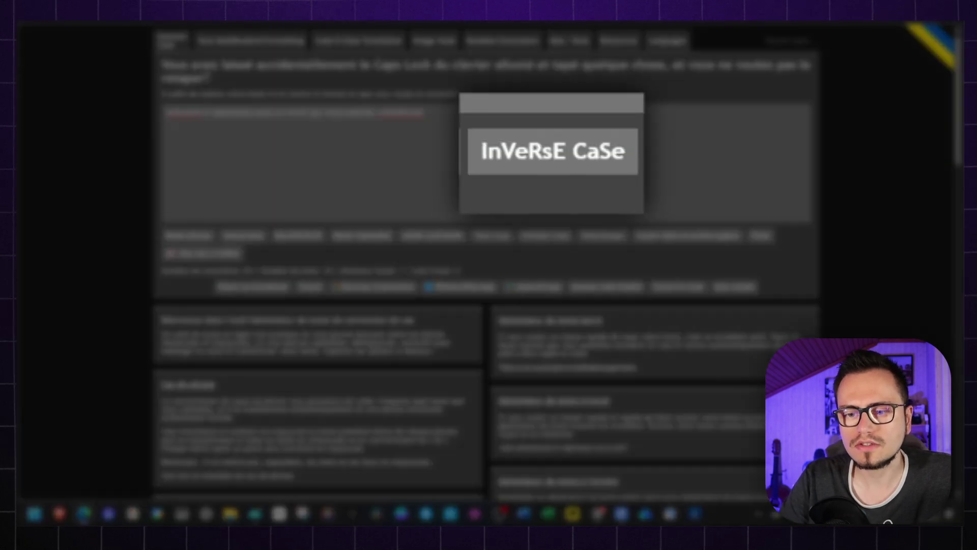
Step: Convert the pasted sentence to InVeRsE CaSe and highlight the word ConvertCase in it
left_click(546, 240)
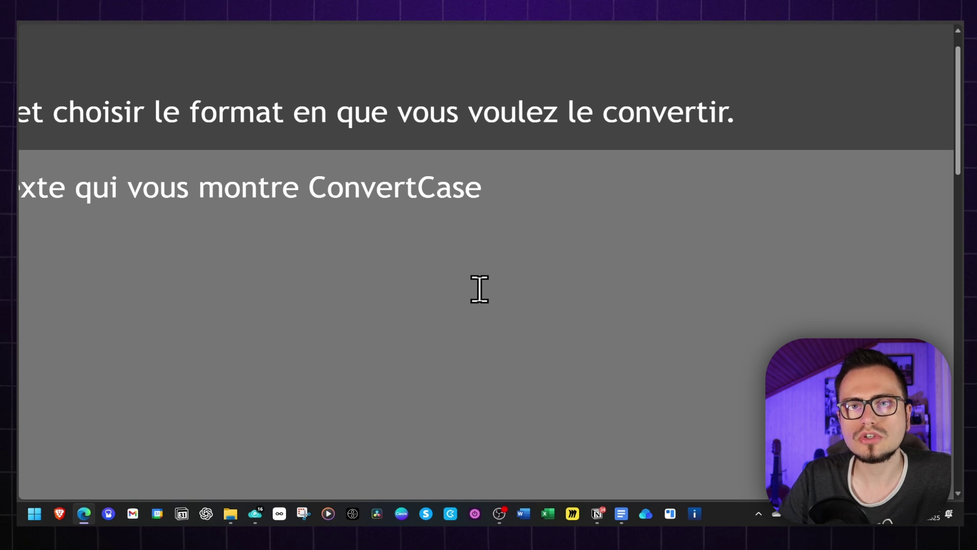
left_click_drag(506, 205, 318, 196)
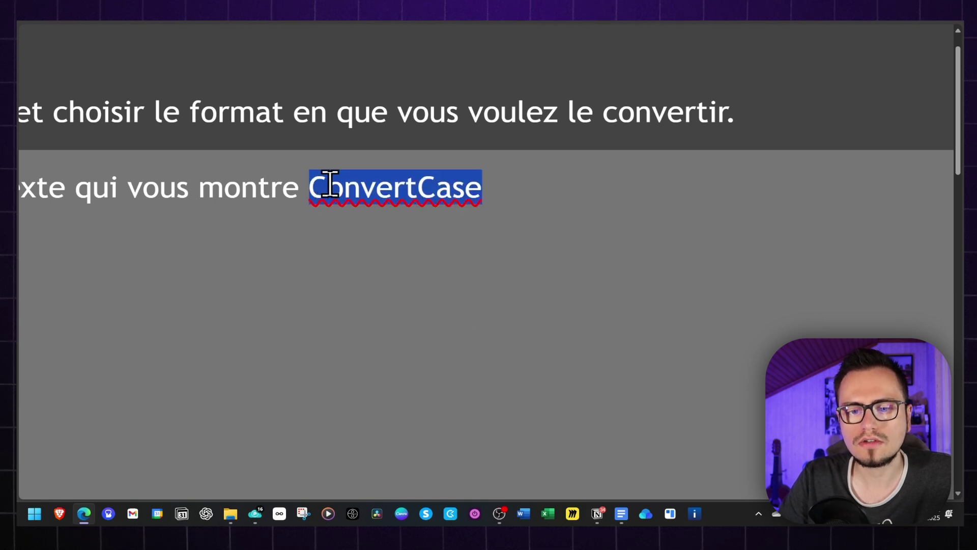
left_click(474, 201)
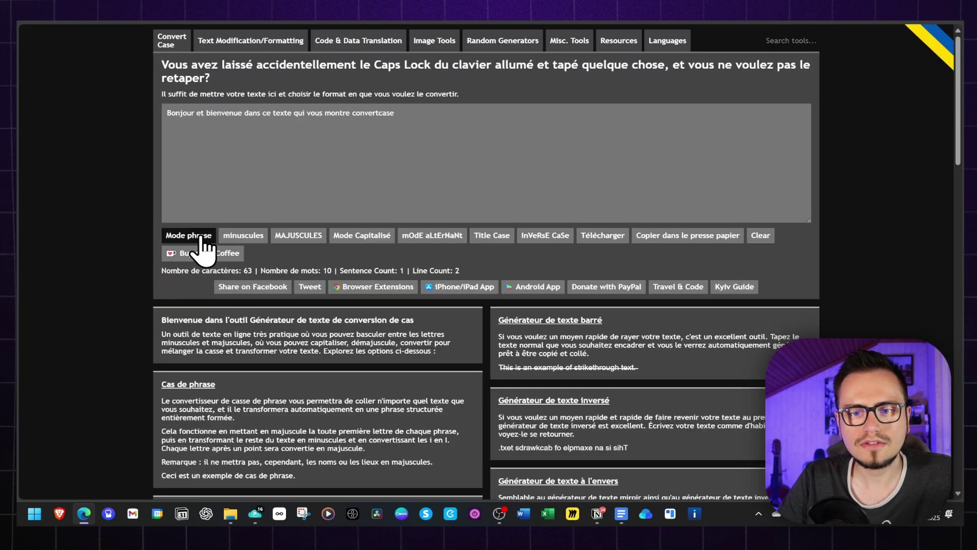
Step: Convert the sentence successively to lowercase, uppercase, capitalised and alternating case to compare the formats
left_click_drag(358, 113, 386, 113)
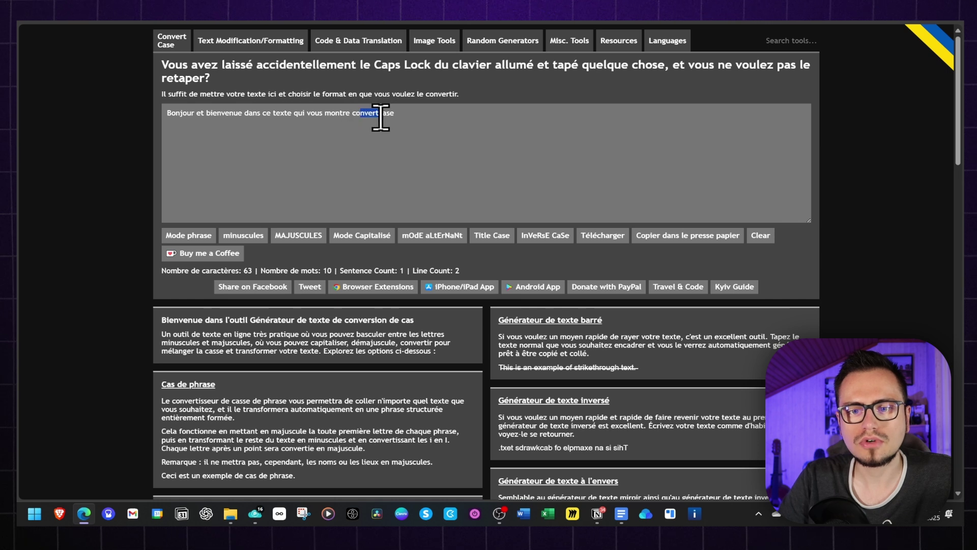
left_click(255, 238)
left_click(299, 236)
left_click(369, 240)
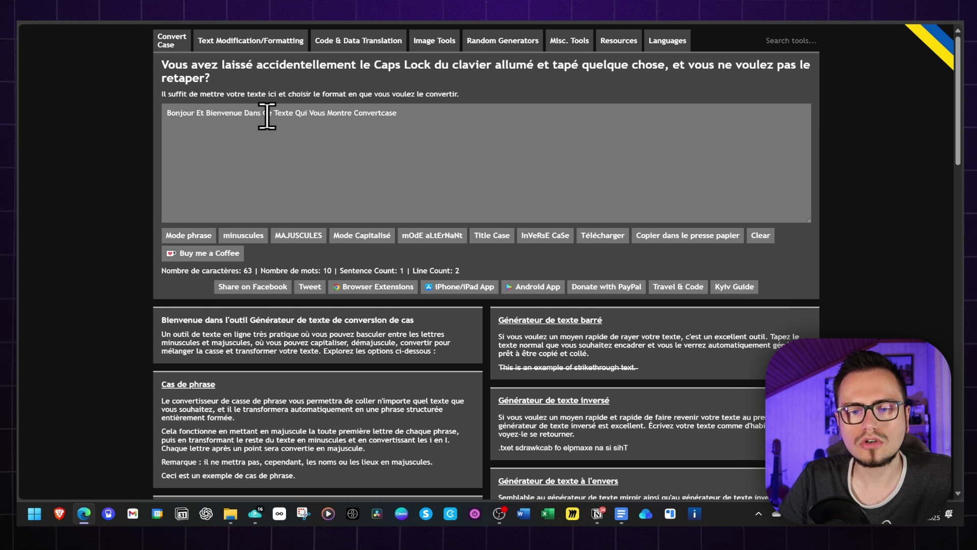
left_click(422, 239)
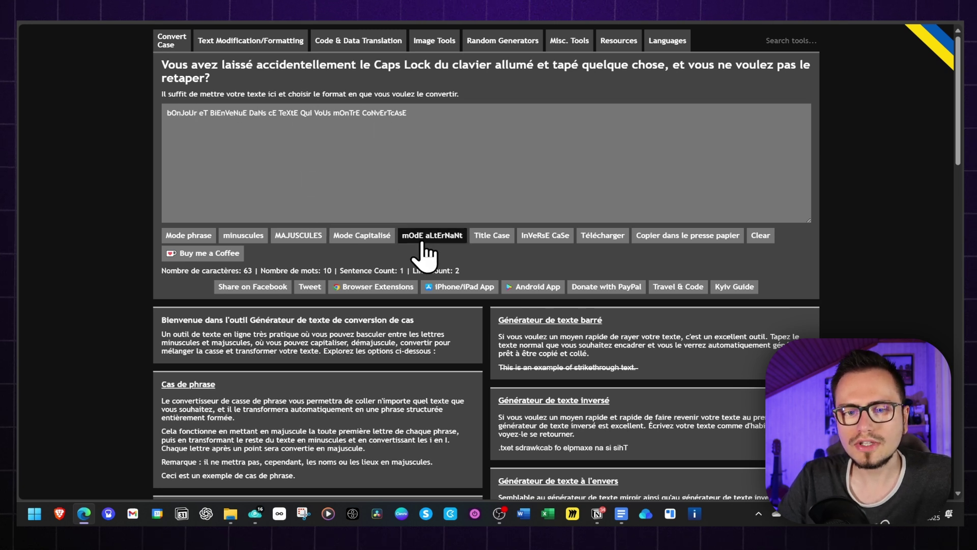
left_click(476, 145)
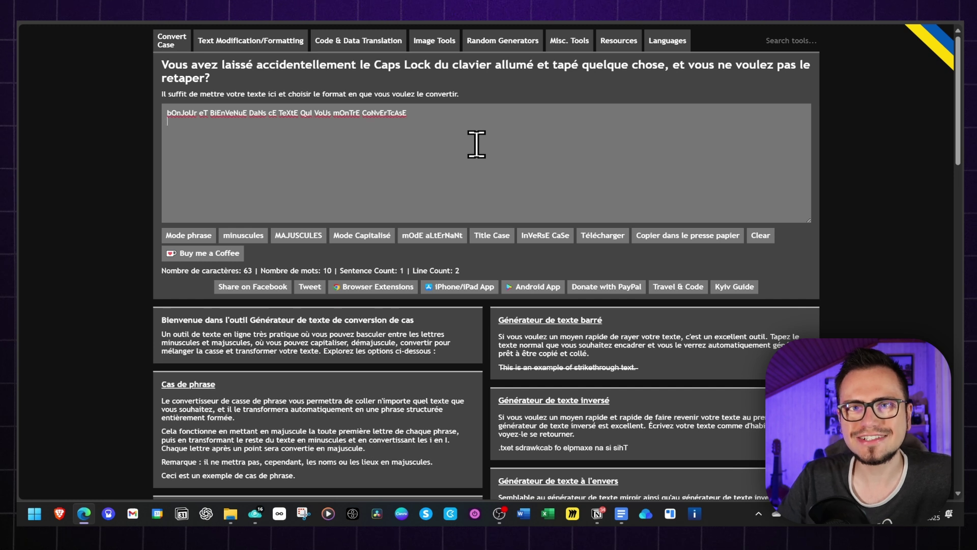
scroll(337, 283, "up", 7)
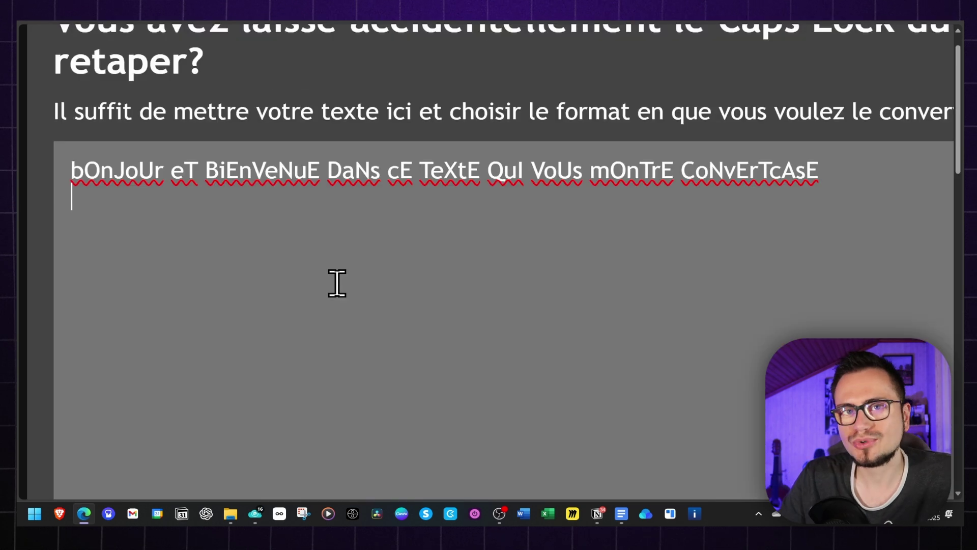
scroll(337, 283, "down", 7)
Step: Apply InVeRsE CaSe to the sentence and download it as a text file, closing the downloads list
left_click(579, 249)
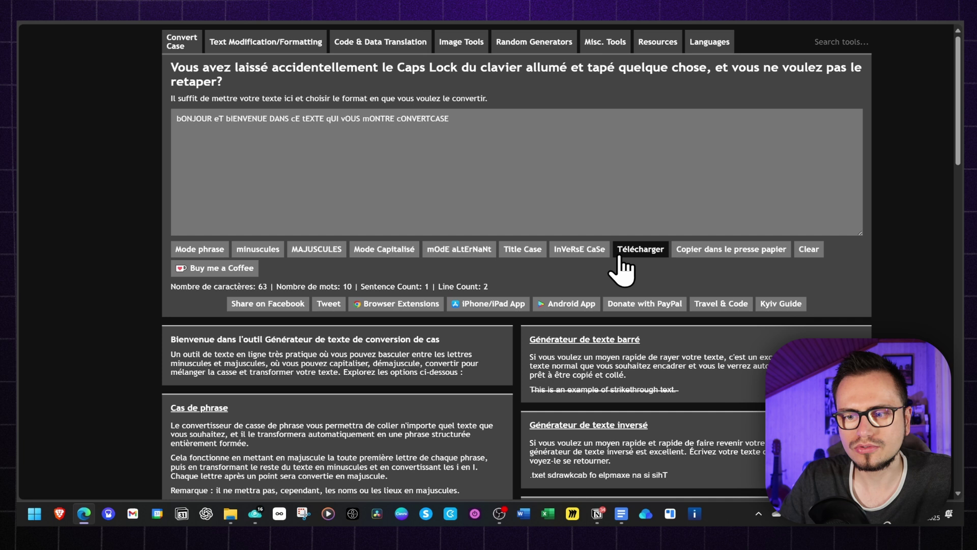
left_click(641, 249)
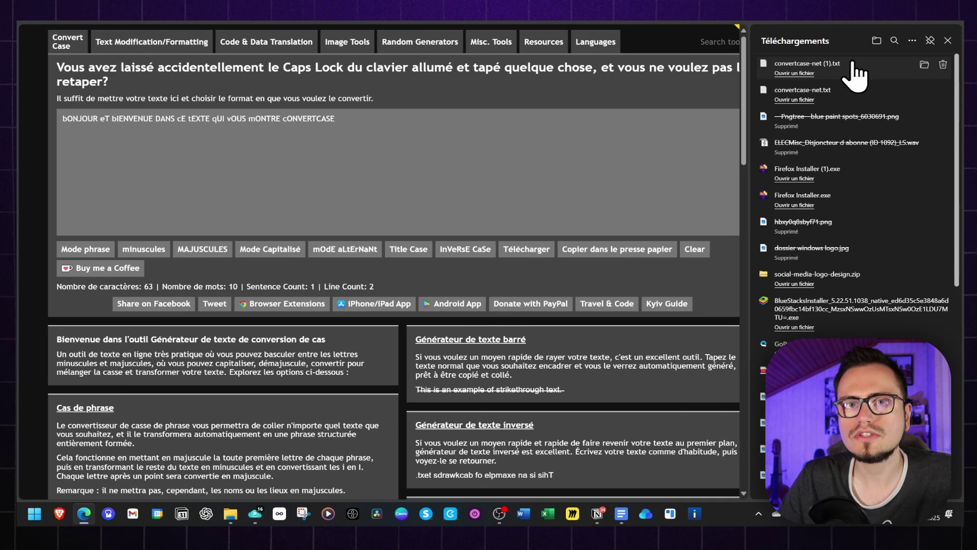
left_click(948, 41)
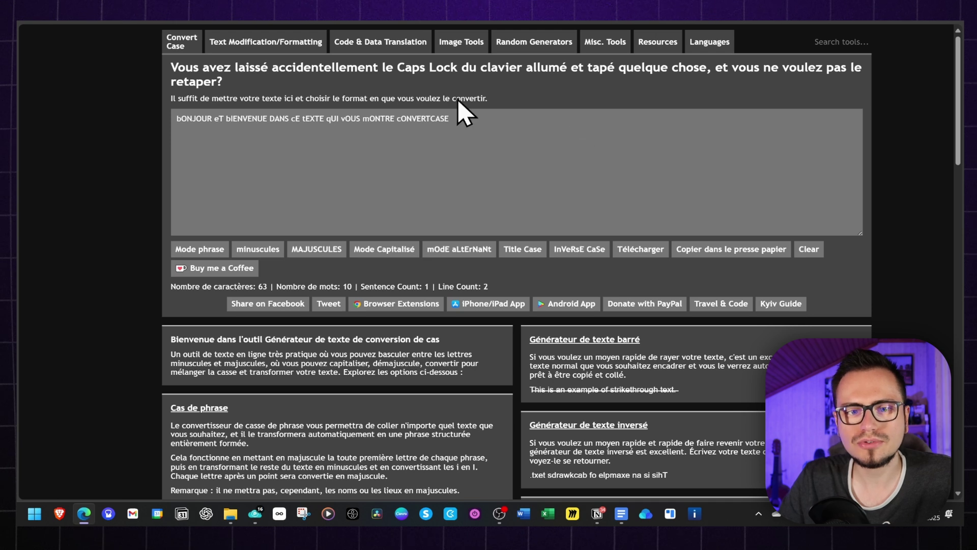
Step: Open the Fonts for Instagram generator and examine the font styles it offers
mouse_move(234, 47)
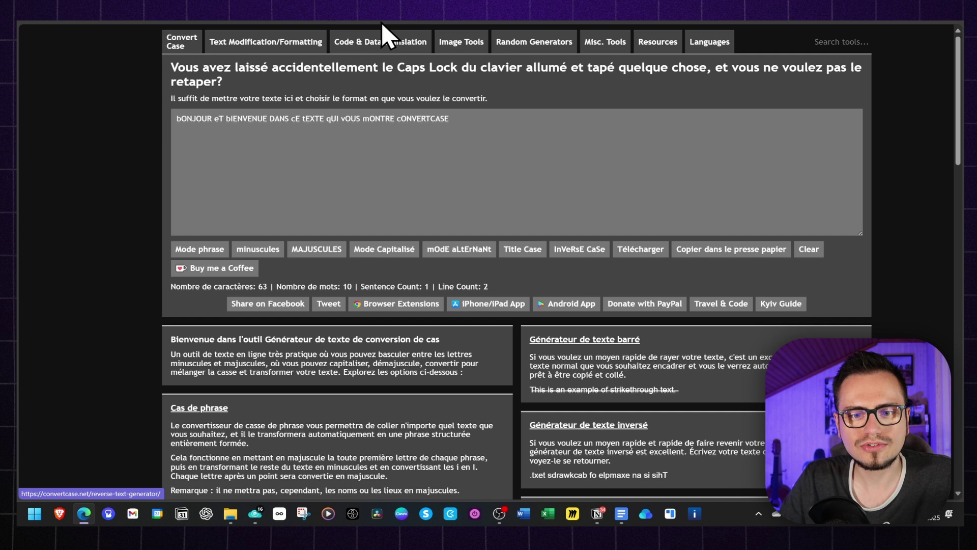
left_click(255, 177)
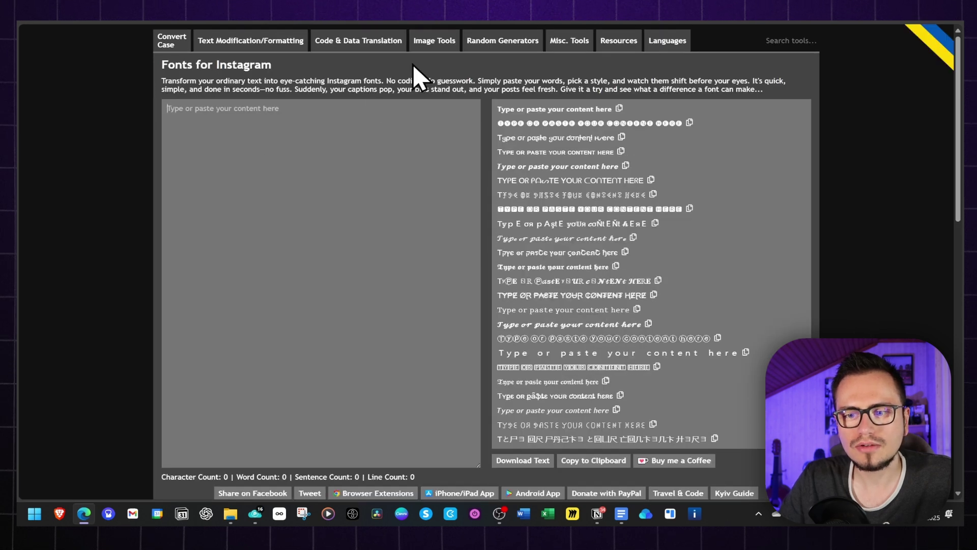
scroll(571, 225, "up", 6, "ctrl")
scroll(578, 235, "down", 4)
scroll(578, 234, "up", 7)
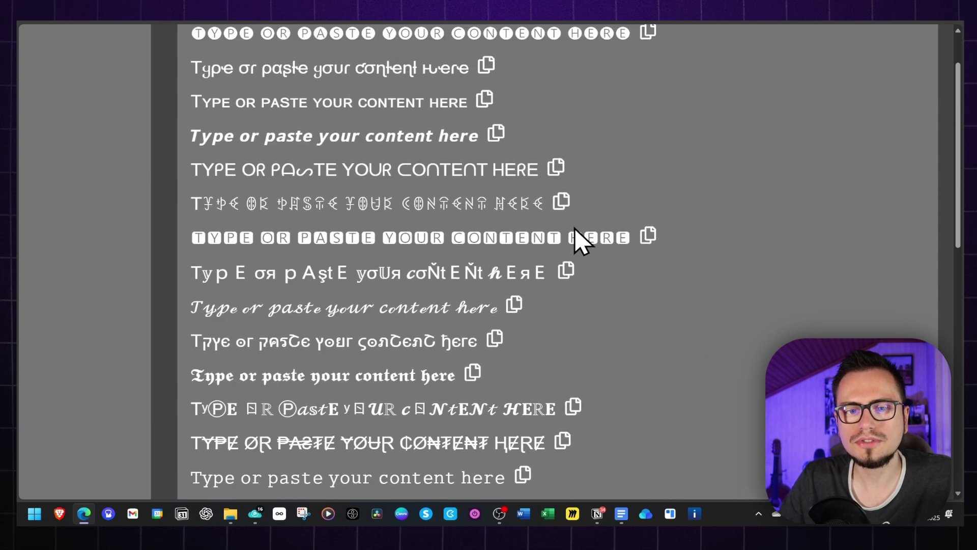
scroll(577, 239, "down", 5, "ctrl")
Step: Look over the image tools and random generators, opening the Random Choice Generator and the Random Month Generator
mouse_move(398, 43)
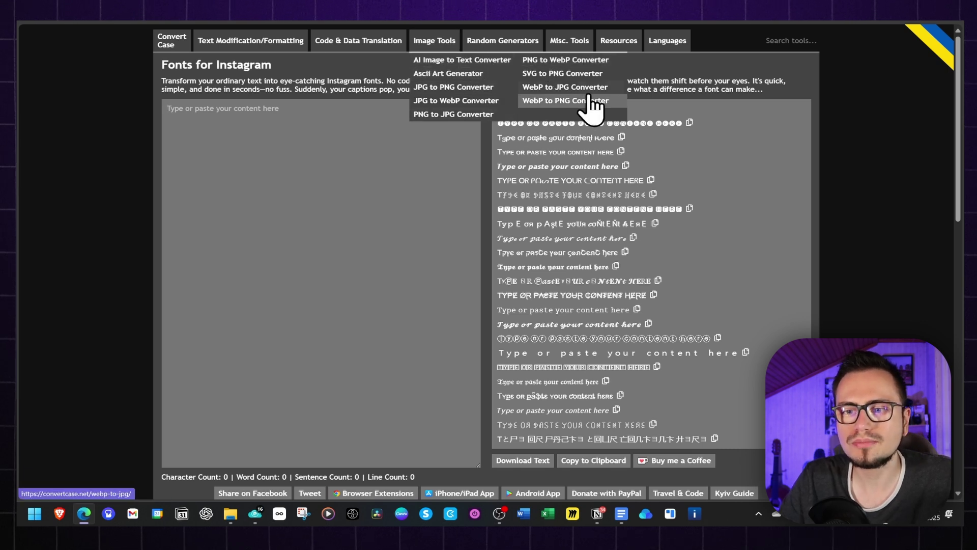
mouse_move(492, 41)
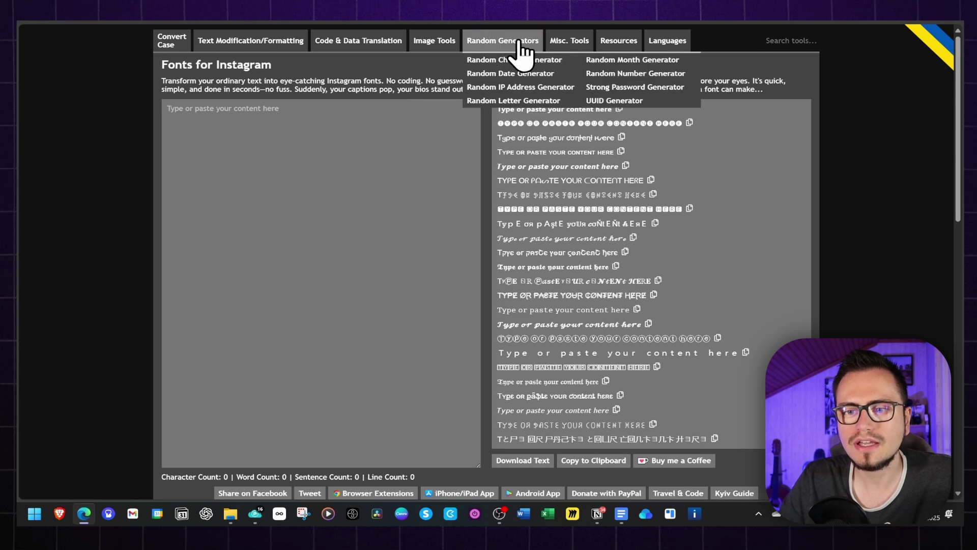
left_click(544, 60)
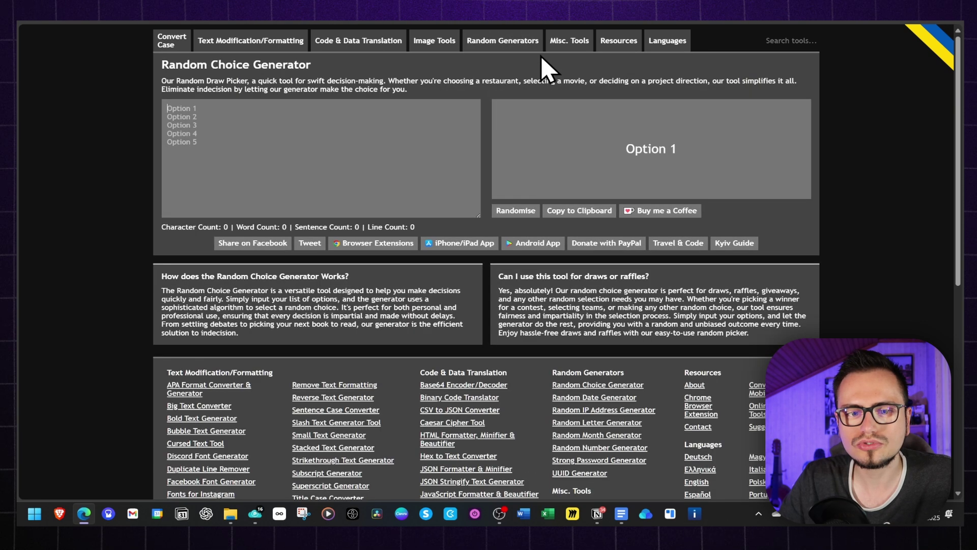
mouse_move(502, 41)
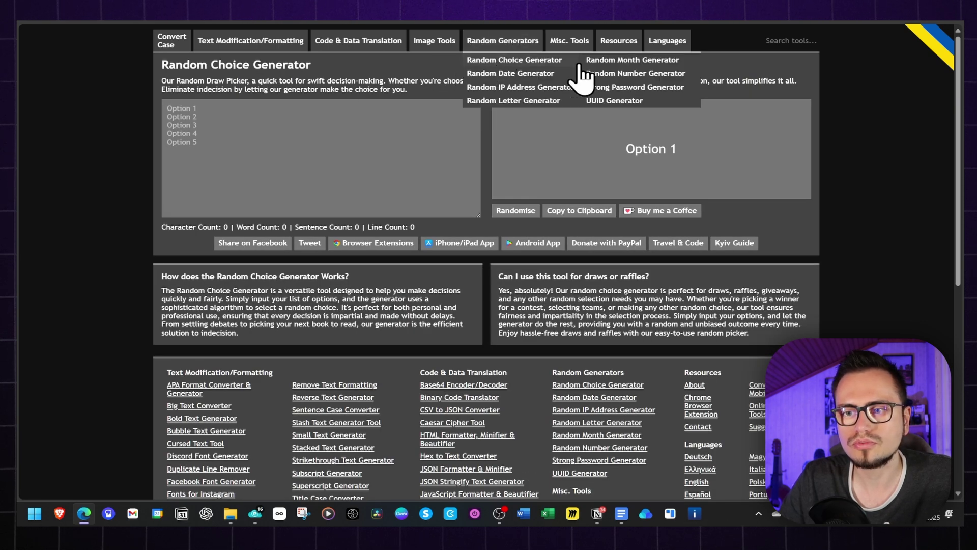
left_click(631, 60)
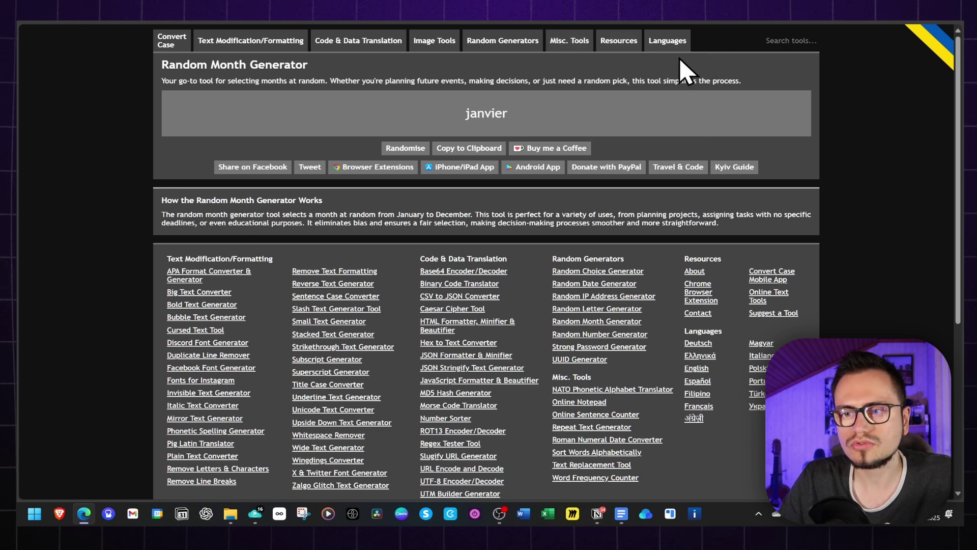
Step: Switch the Convert Case site to Français and place the cursor in the empty text box
mouse_move(678, 47)
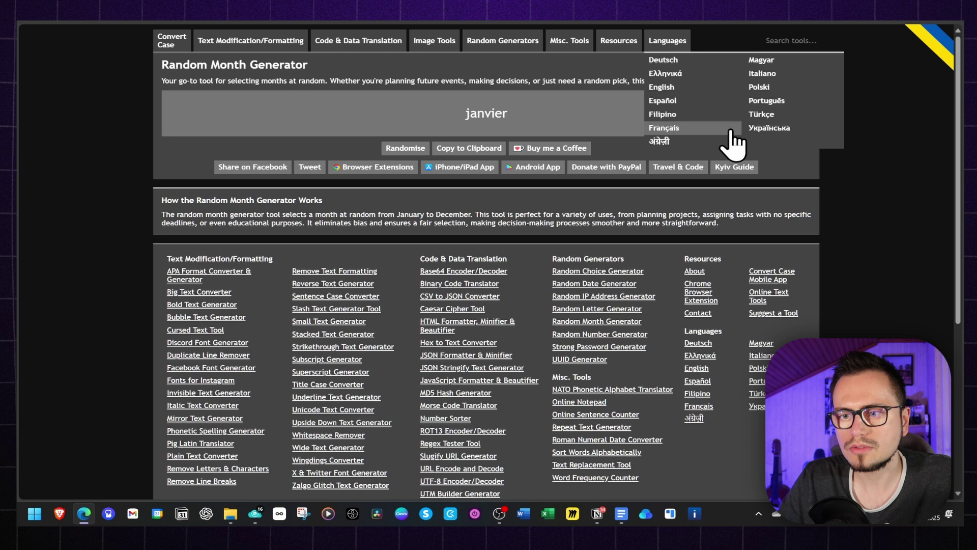
left_click(685, 126)
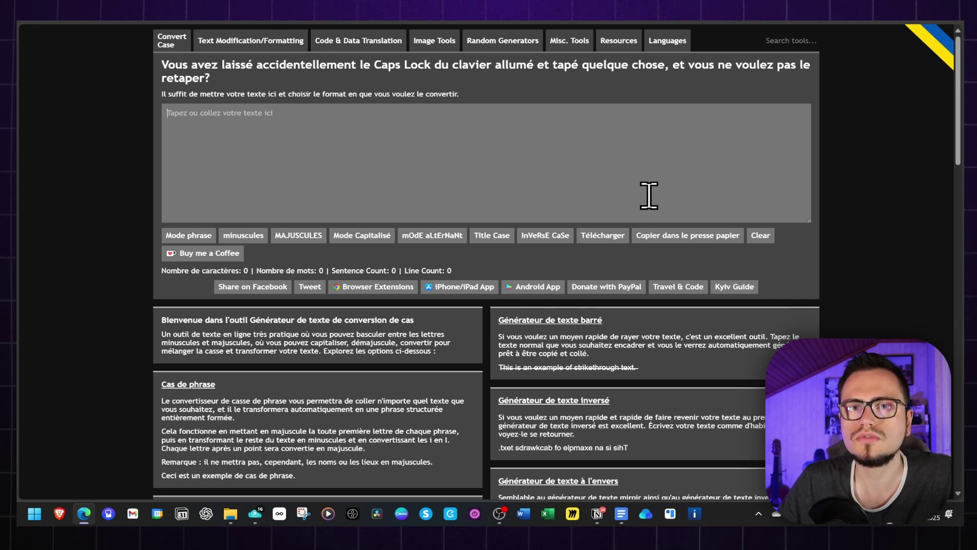
left_click(707, 137)
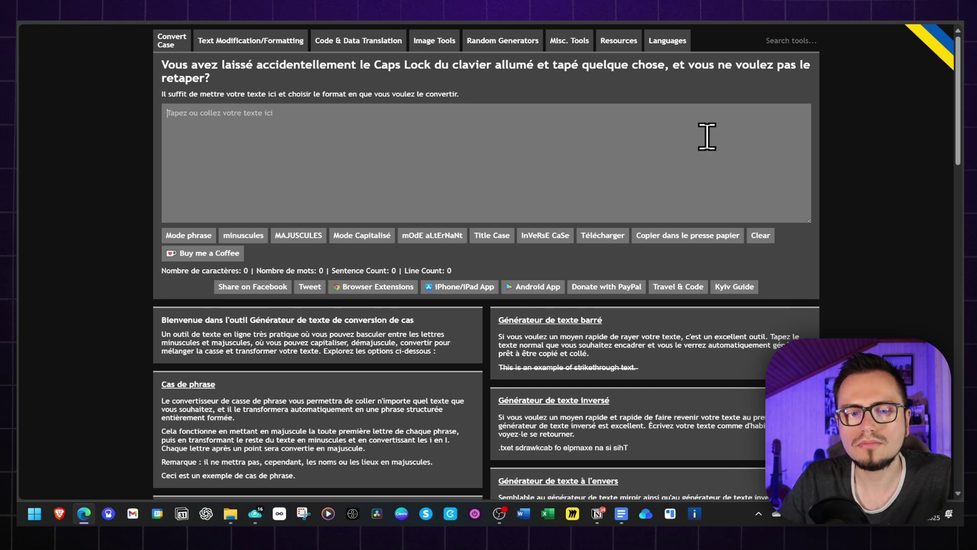
Step: Install Convert Case as a browser app and allow it to be pinned to the taskbar and start screen
left_click(940, 22)
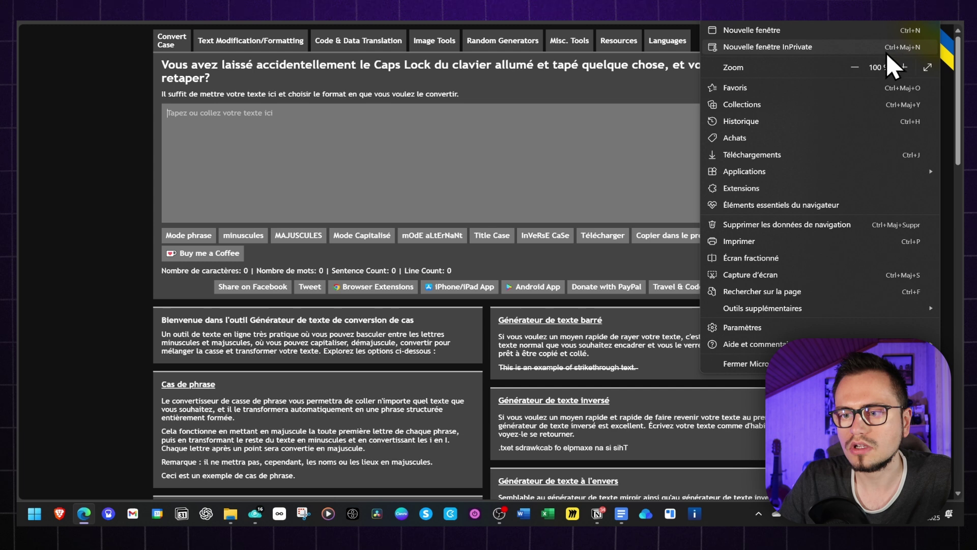
mouse_move(774, 173)
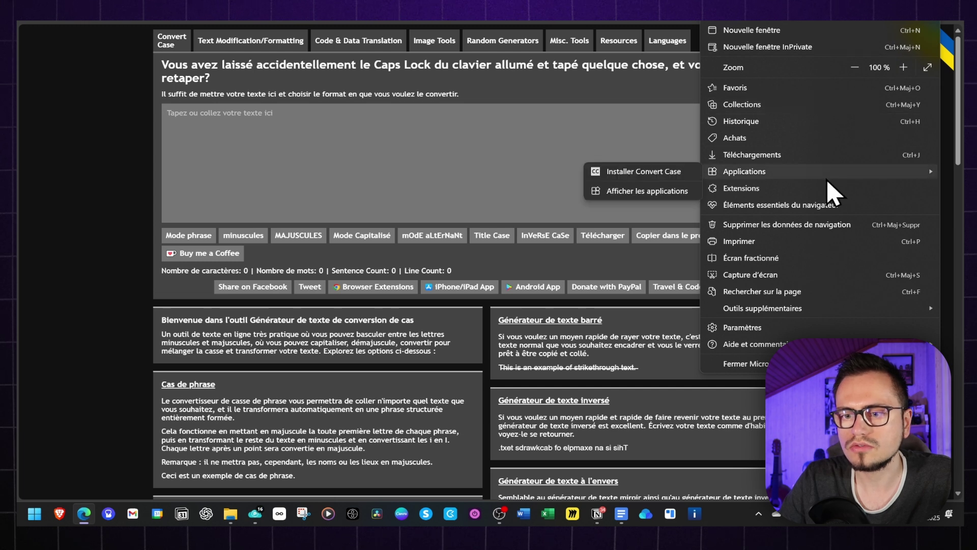
left_click(681, 173)
left_click(677, 125)
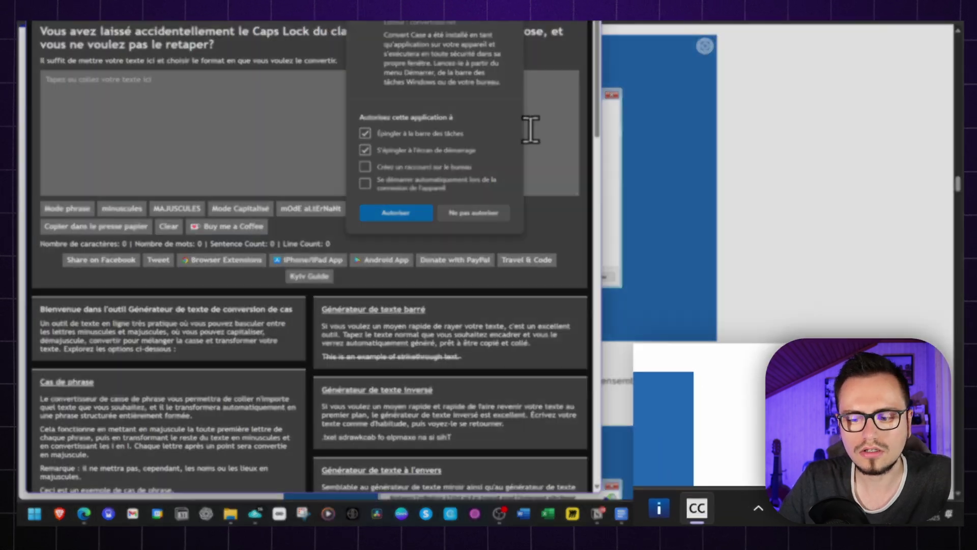
mouse_move(719, 514)
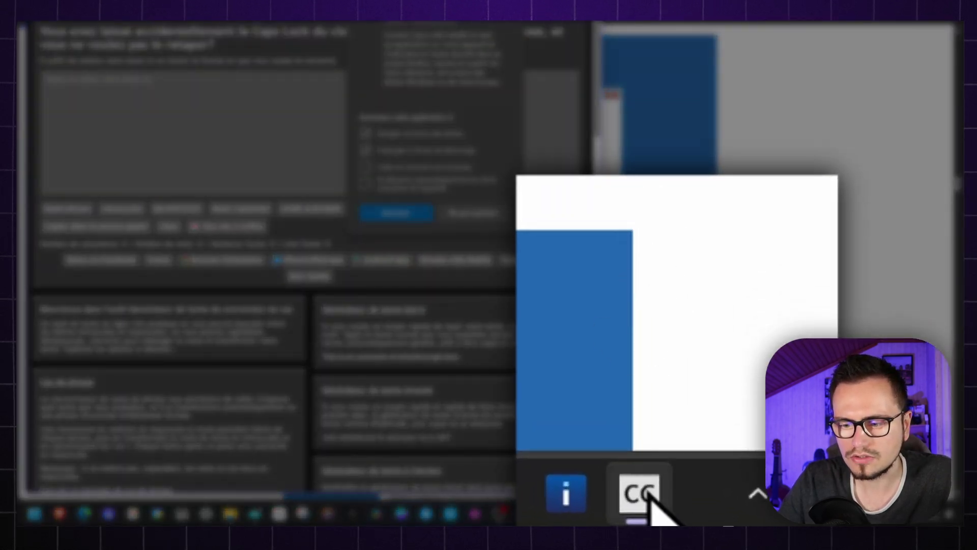
mouse_move(647, 504)
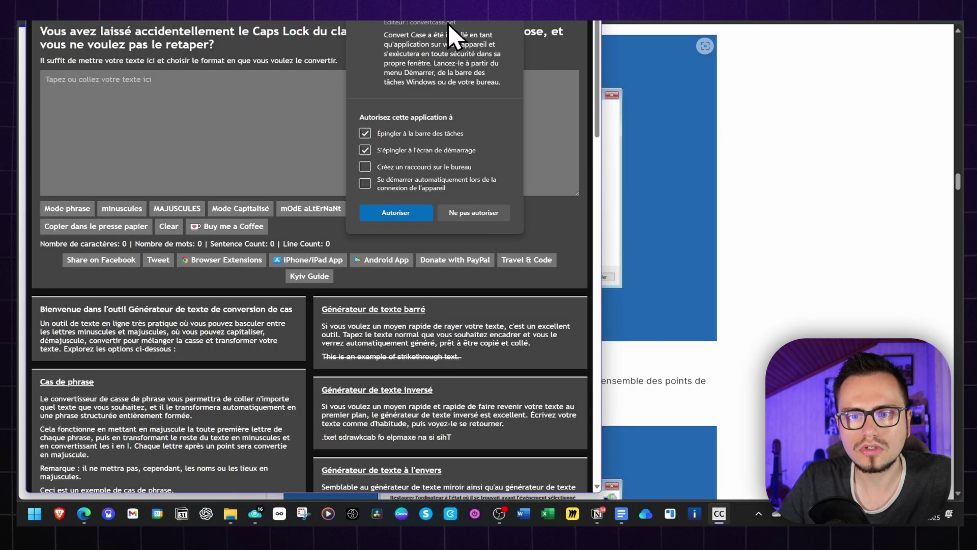
left_click(409, 213)
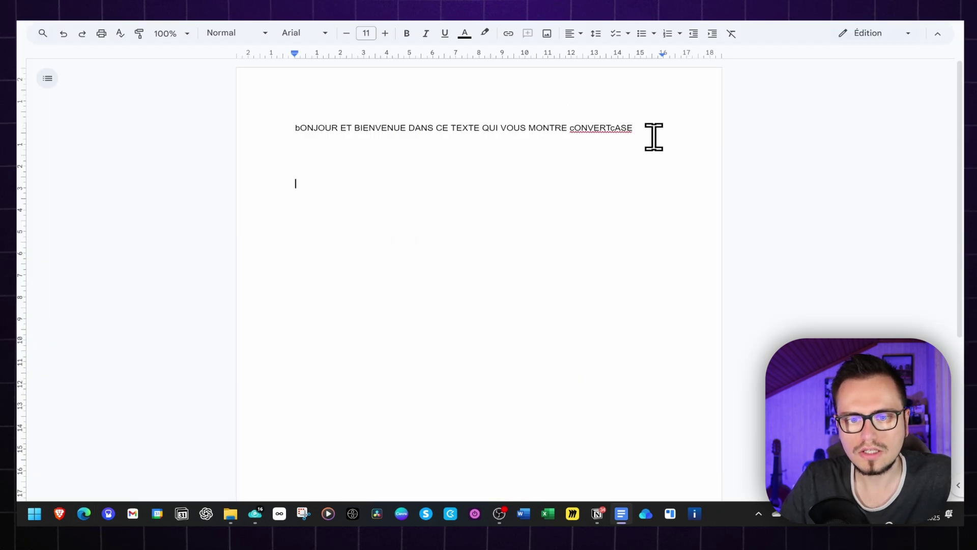
Step: Add a blank line to the document, then launch the installed Convert Case app and snap it to the left half of the desktop
key("Return")
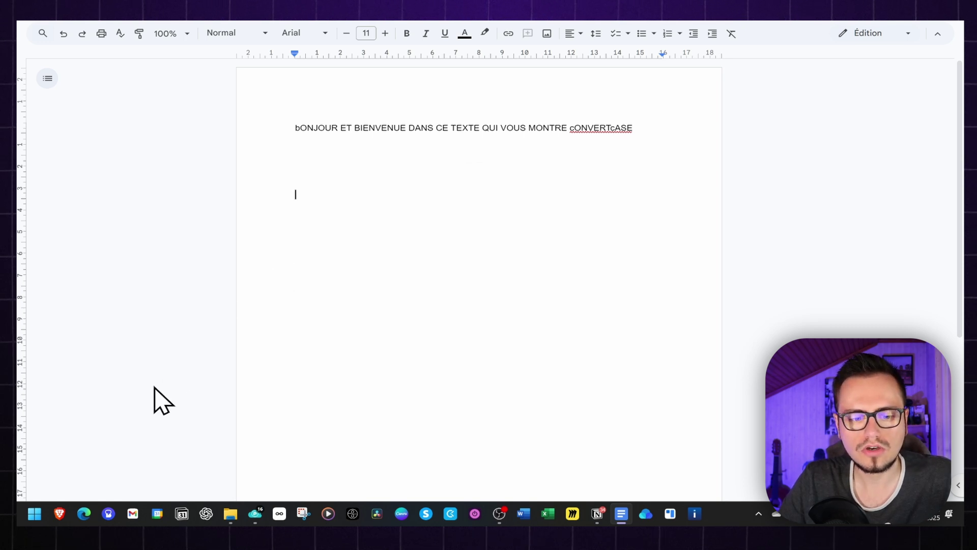
left_click(34, 514)
type("conver")
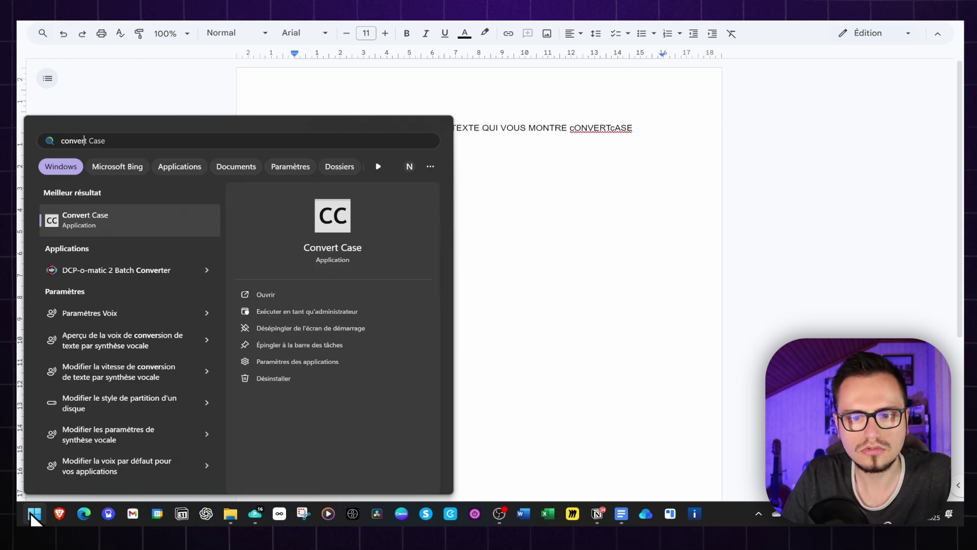
key("Return")
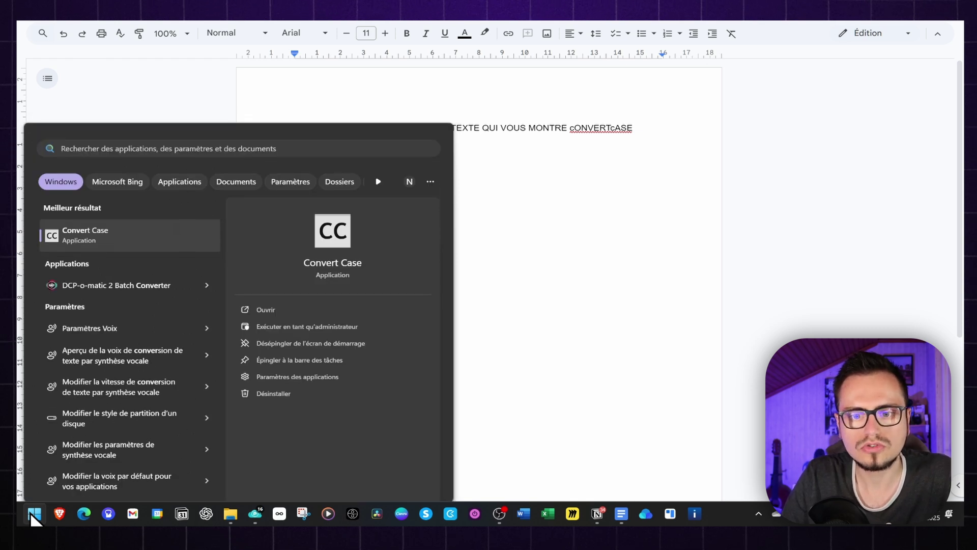
key("super+Left")
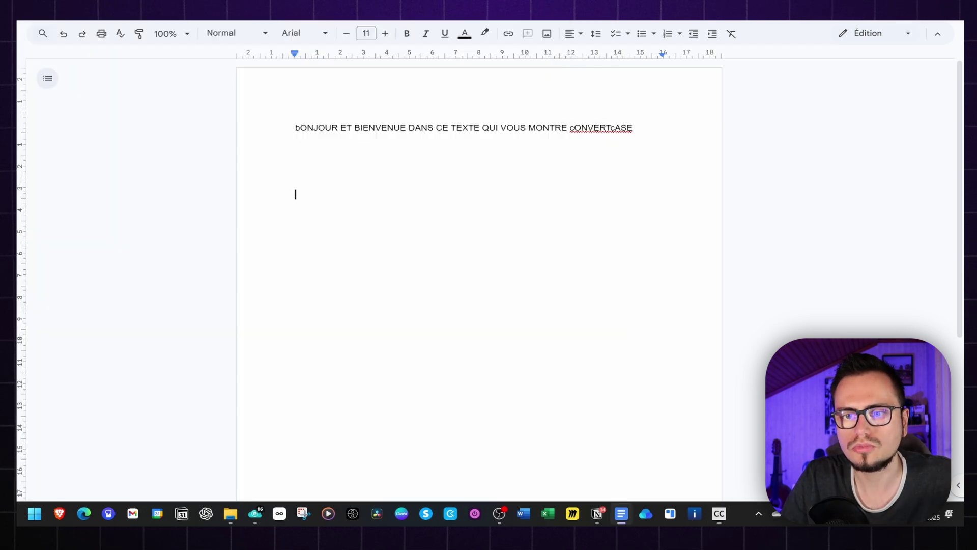
Step: Copy the document's entire text into the Convert Case text box and convert it to InVeRsE CaSe
left_click(654, 131)
key("ctrl+a")
key("ctrl+c")
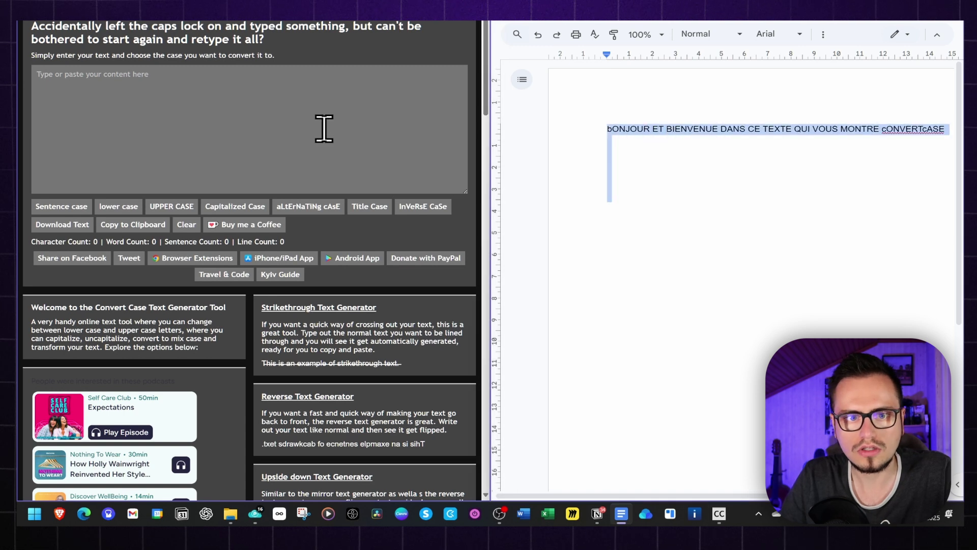
left_click(295, 127)
key("ctrl+v")
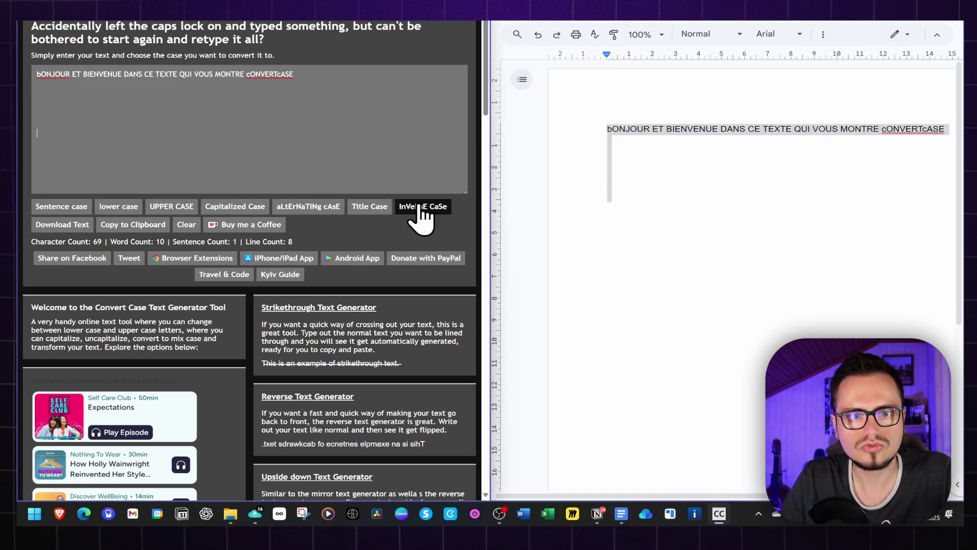
left_click(423, 206)
Step: Copy the whole converted text from Convert Case and paste it into the document below the original sentence
key("ctrl+a")
left_click(238, 93)
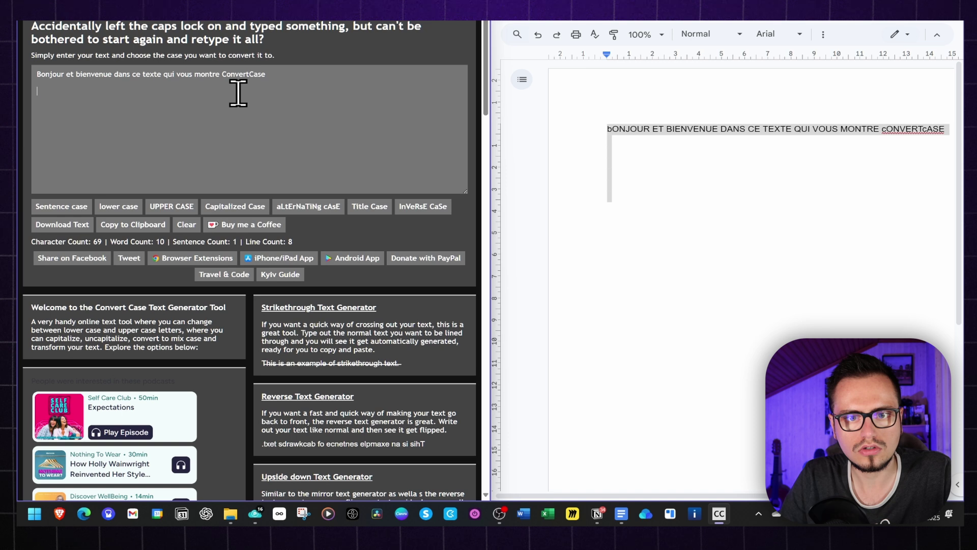
key("ctrl+a")
key("ctrl+c")
left_click(651, 211)
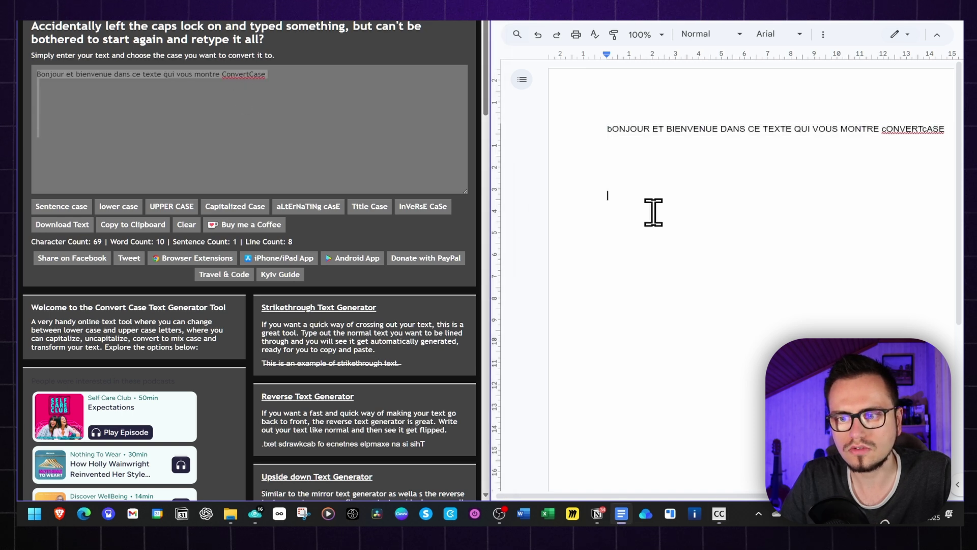
key("ctrl+v")
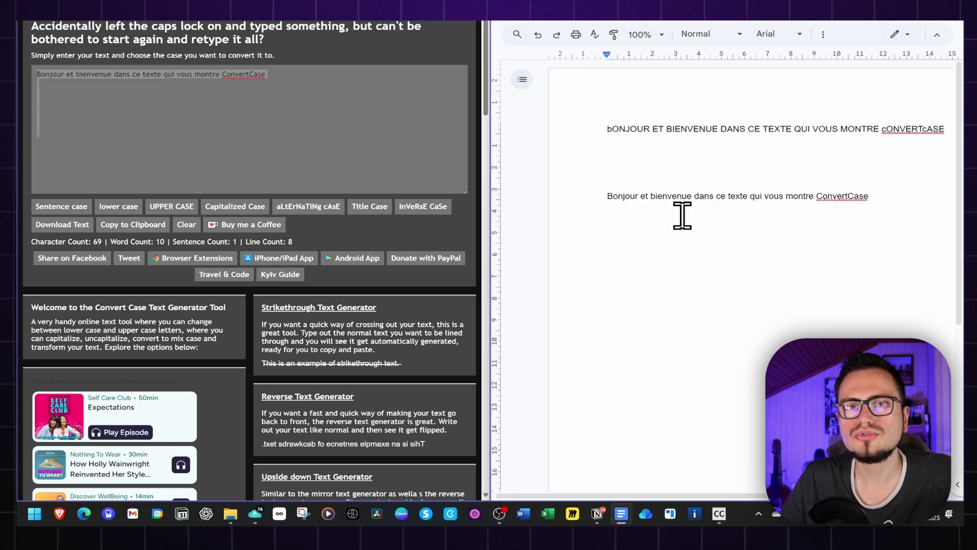